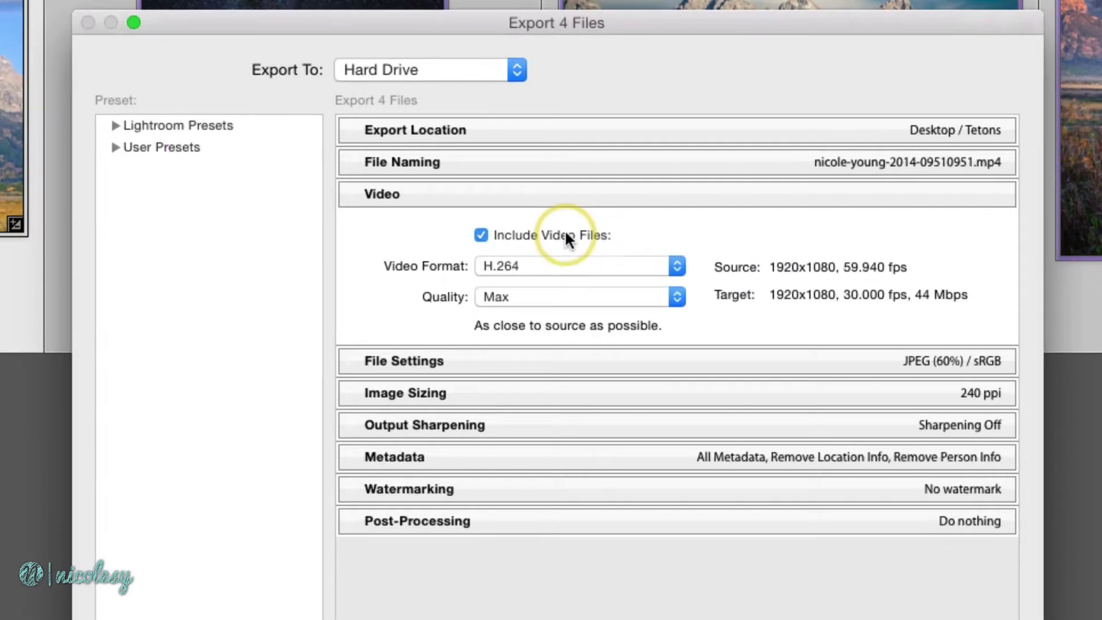
Step: Toggle Include Video Files off and back on so videos stay in the export
{"action": "left_click", "coordinate": [565, 233]}
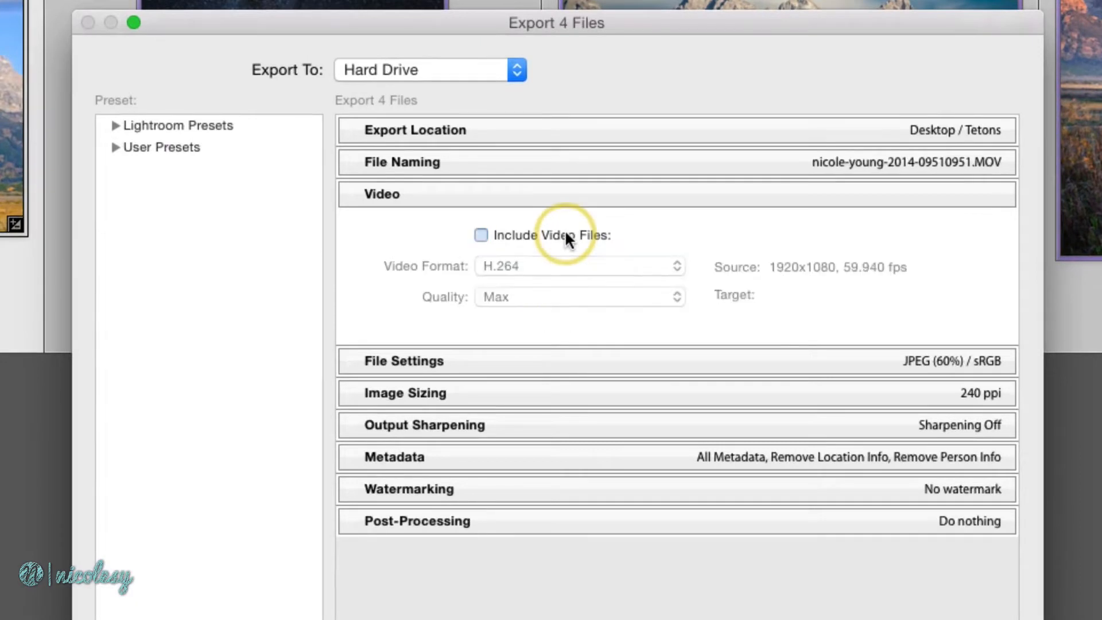
{"action": "left_click", "coordinate": [565, 233]}
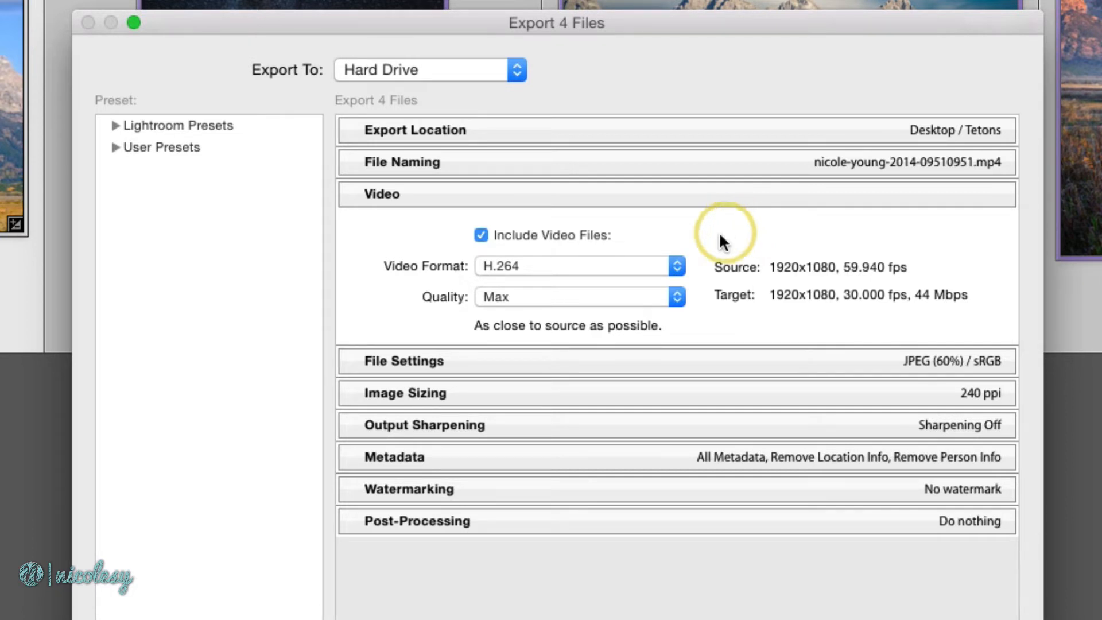
Step: Show the Video Format choices: DPX, H.264 and Original, unedited file
{"action": "left_click", "coordinate": [678, 265]}
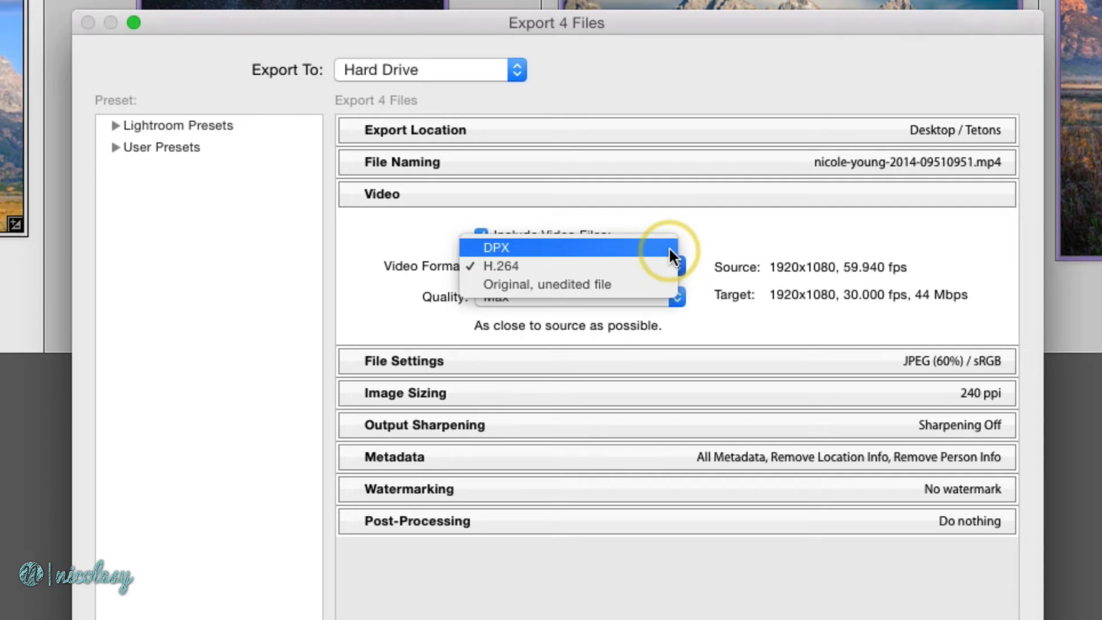
Step: Try Original, unedited file as the video format, then return to H.264 at Max quality
{"action": "left_click", "coordinate": [667, 283]}
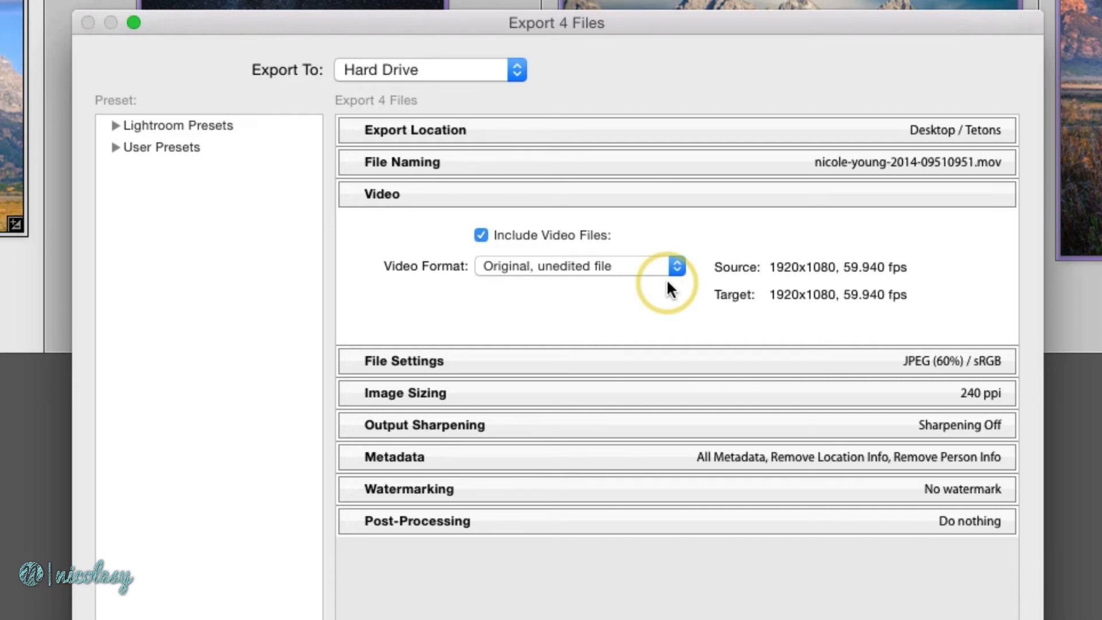
{"action": "left_click", "coordinate": [673, 265]}
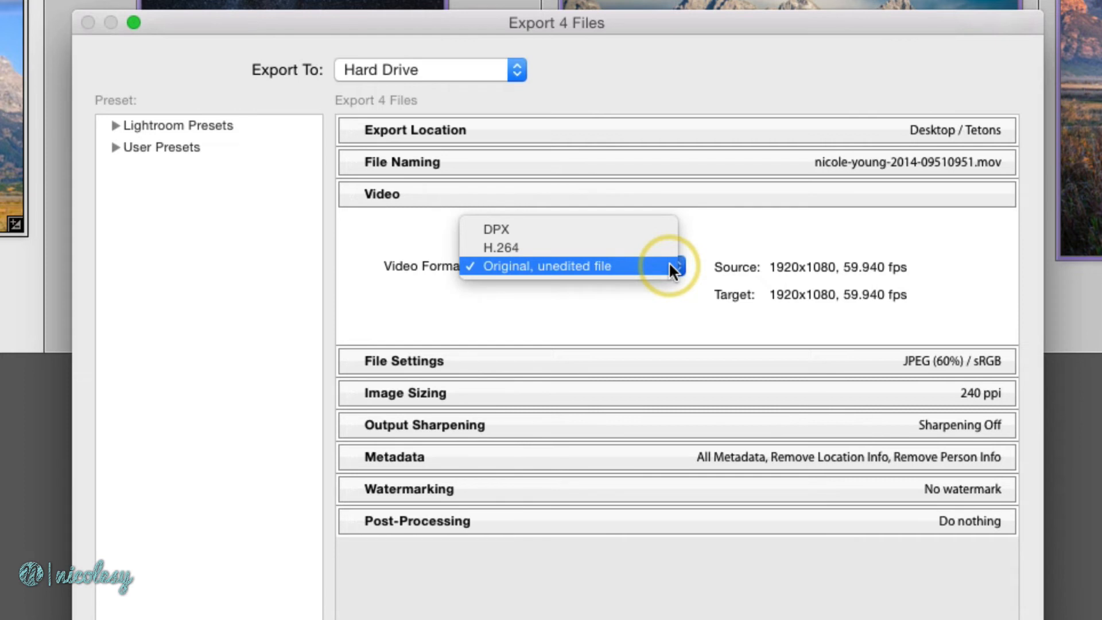
{"action": "left_click", "coordinate": [670, 248]}
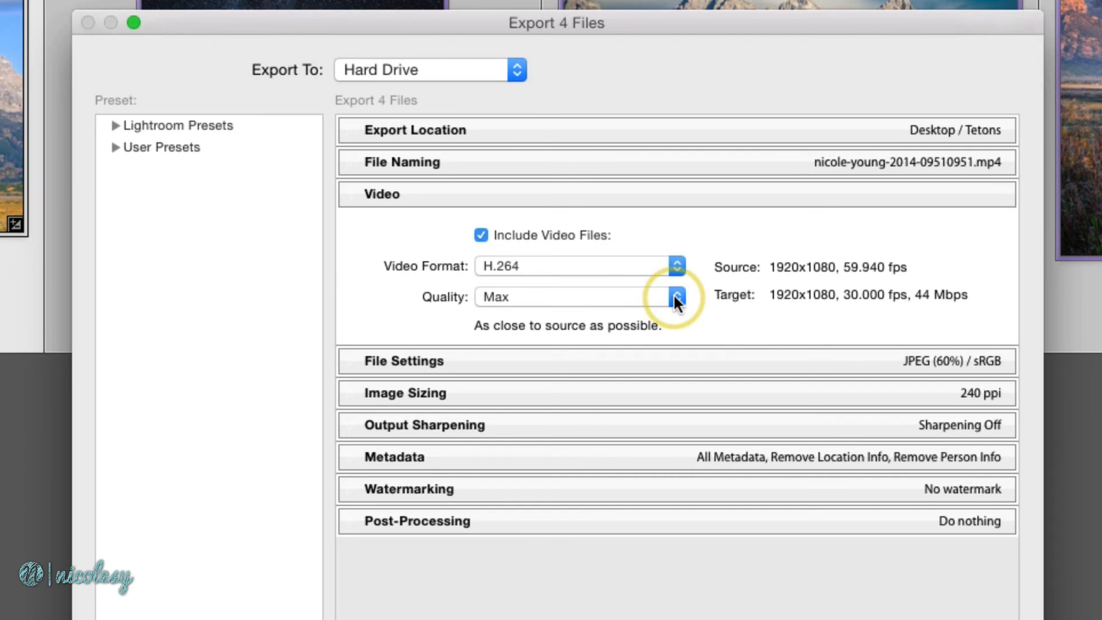
Step: Try Medium H.264 quality, then settle on High (1920x1080, 30 fps, 22 Mbps)
{"action": "left_click", "coordinate": [674, 294]}
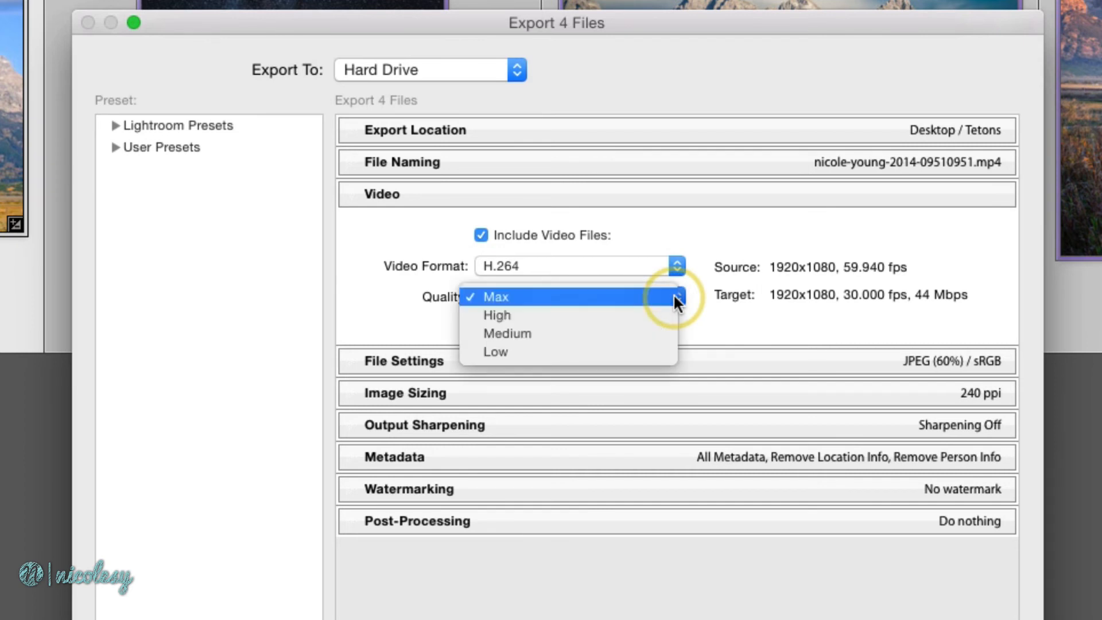
{"action": "left_click", "coordinate": [673, 327]}
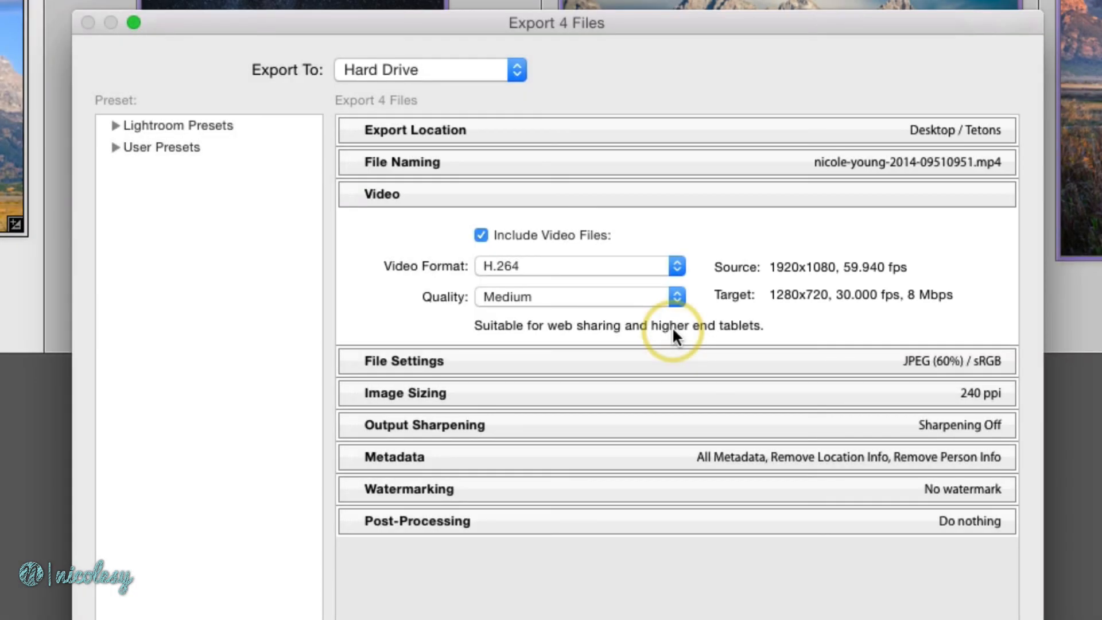
{"action": "left_click", "coordinate": [677, 296]}
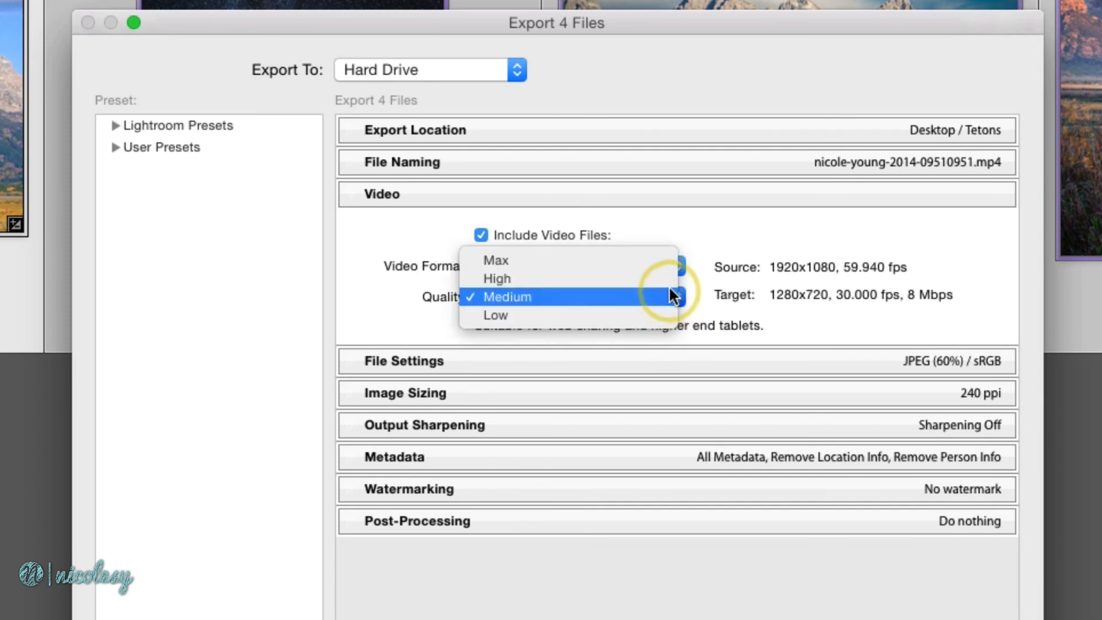
{"action": "left_click", "coordinate": [669, 278]}
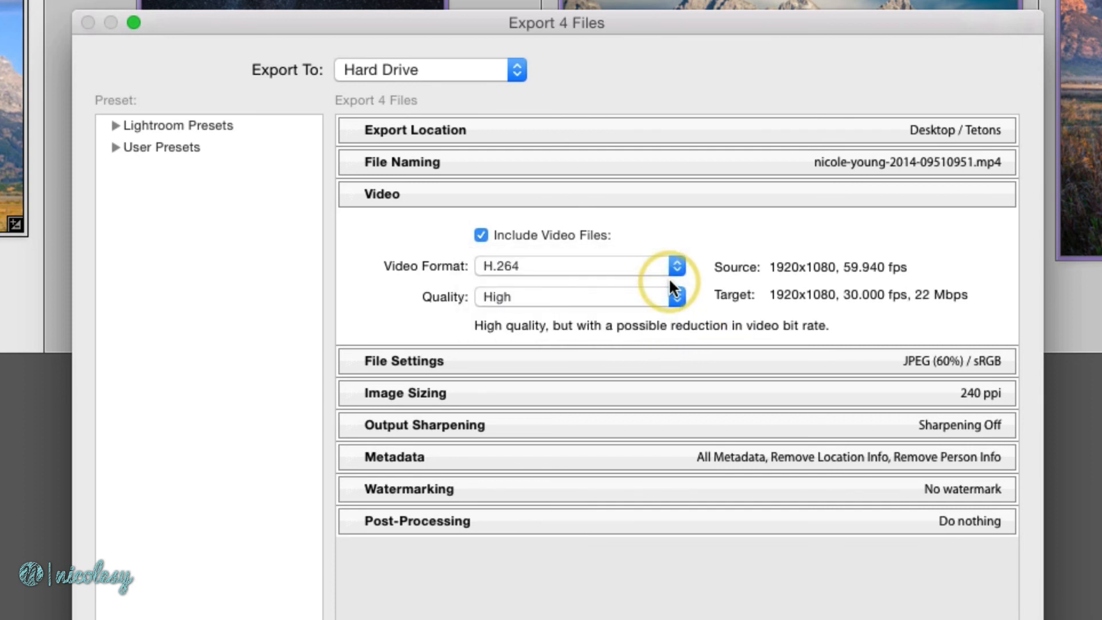
{"action": "left_click", "coordinate": [675, 296]}
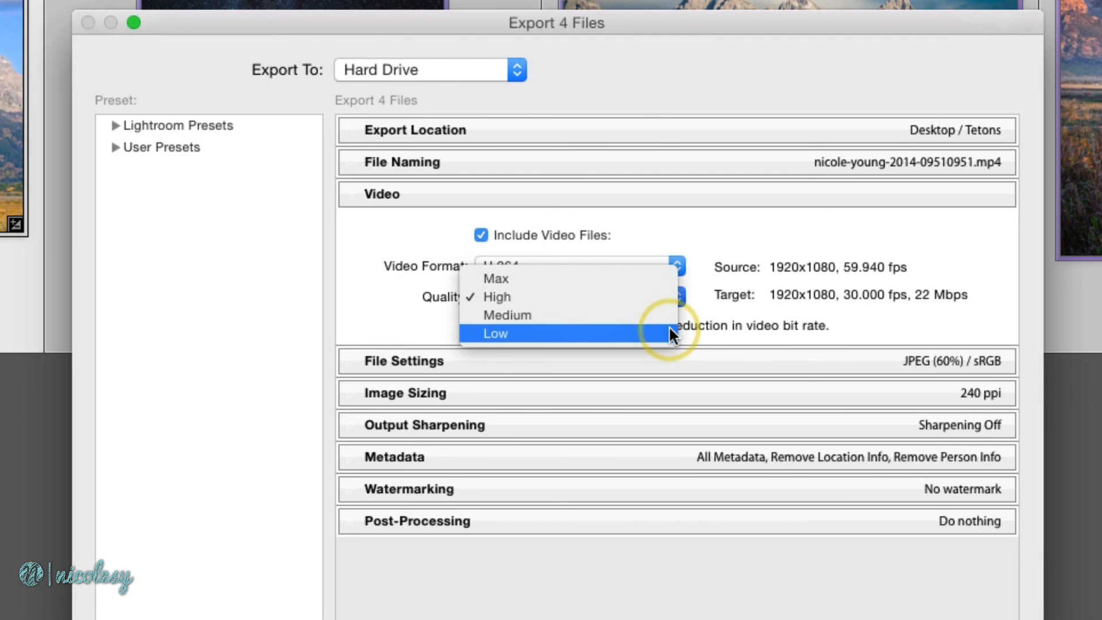